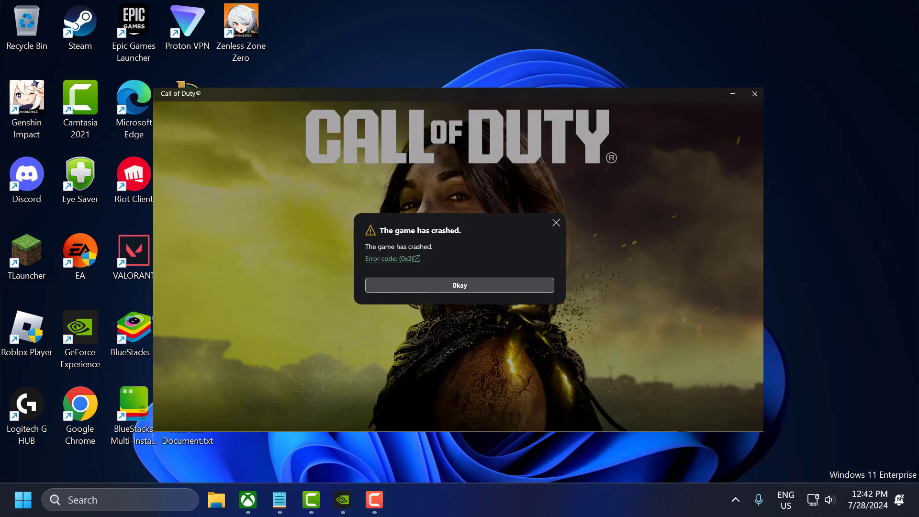
# - Close the crashed Call of Duty window and open Minecraft Launcher's page from My Library
pyautogui.click(437, 285)
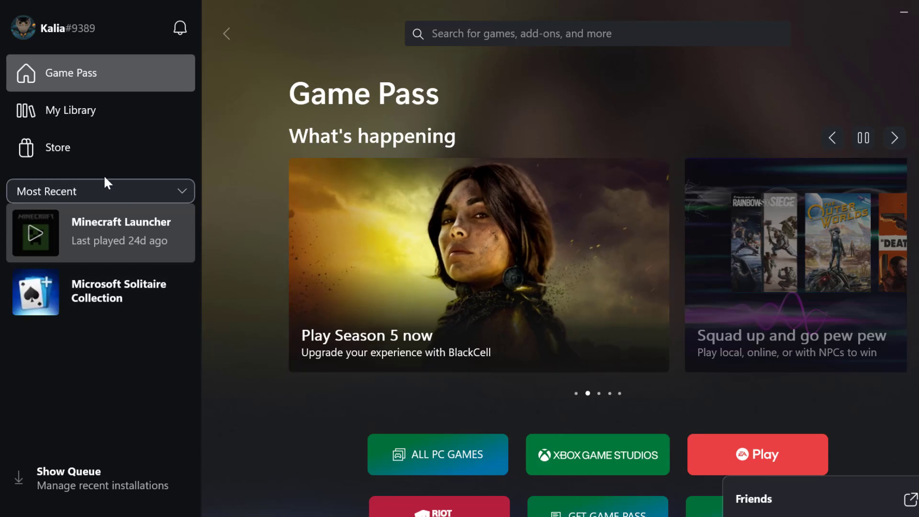
pyautogui.click(87, 117)
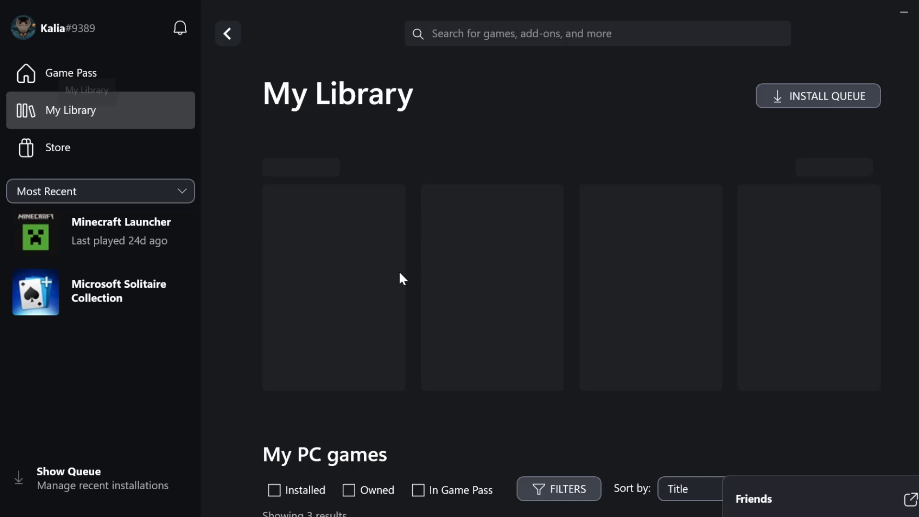
pyautogui.scroll(-3, 456, 364)
pyautogui.scroll(-2, 479, 374)
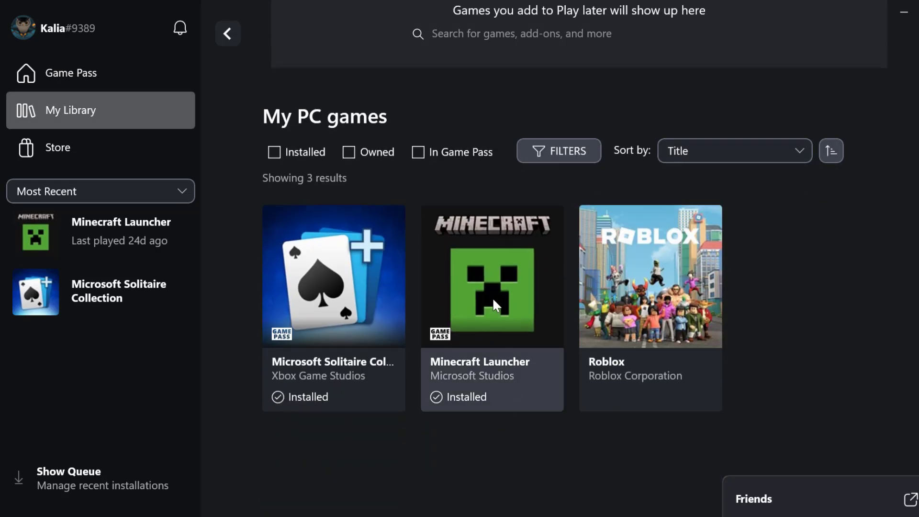
pyautogui.click(507, 325)
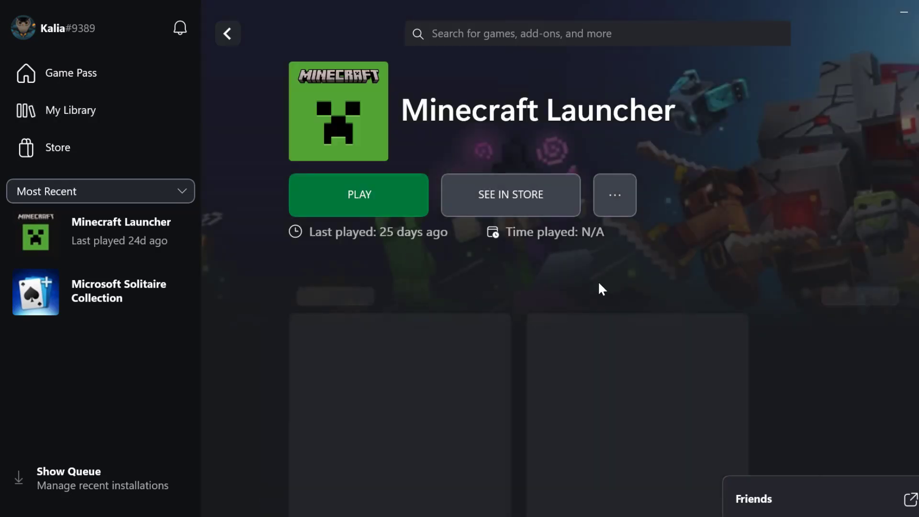
# - Verify and repair Minecraft Launcher's installed files under Manage > Files
pyautogui.click(618, 208)
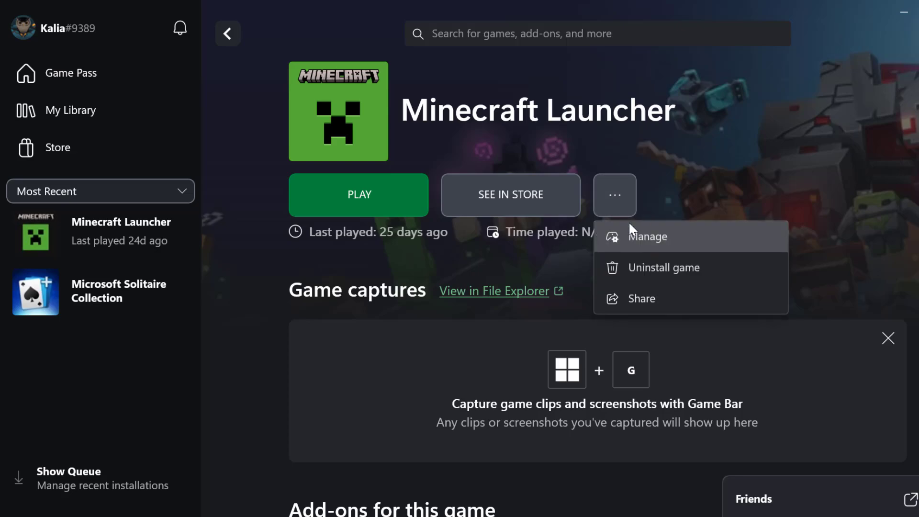
pyautogui.click(649, 235)
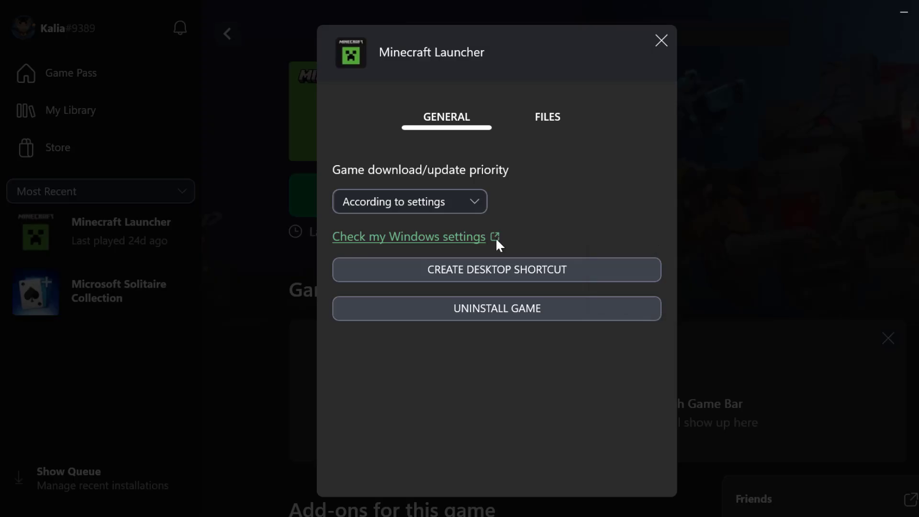
pyautogui.click(553, 126)
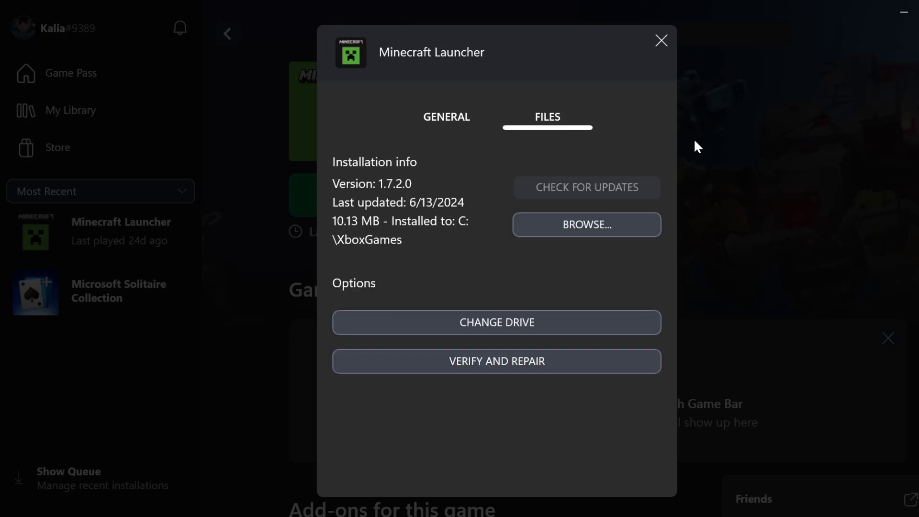
pyautogui.click(513, 367)
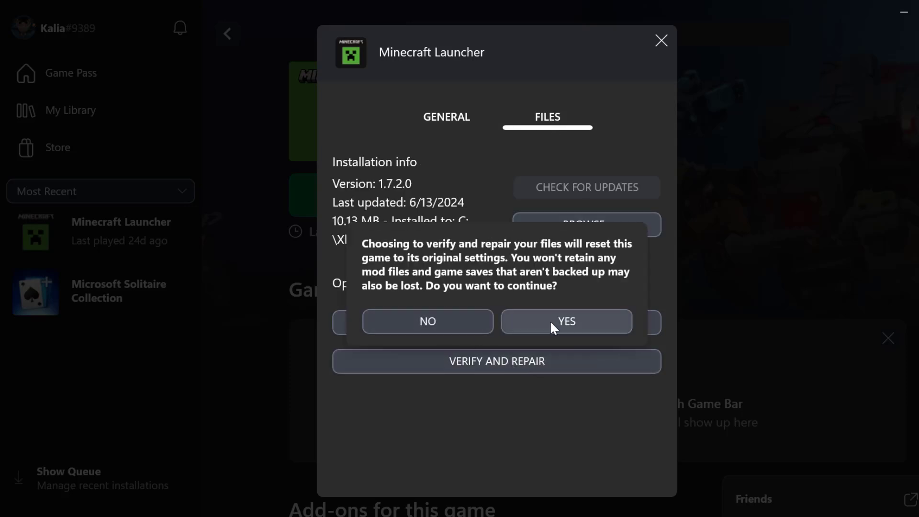
pyautogui.click(551, 324)
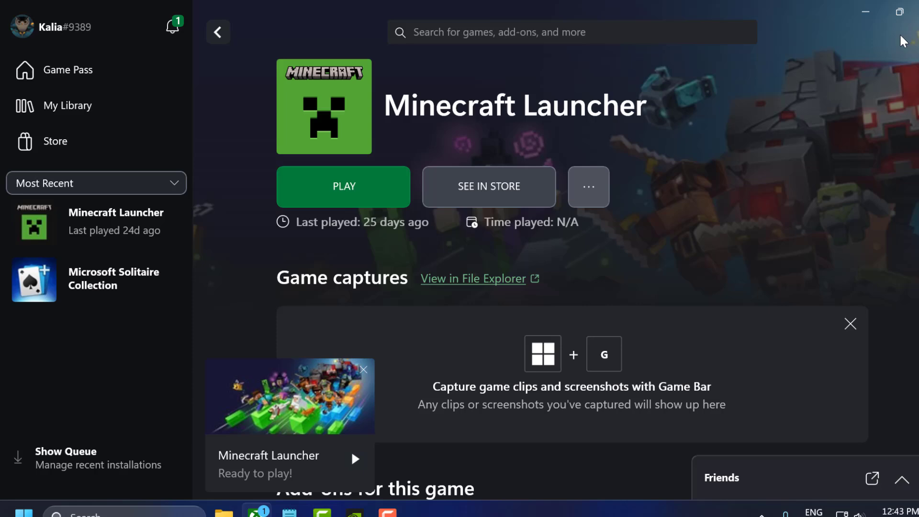
# - Check GeForce Experience for driver updates, confirming 475.14 is the latest, then close it
pyautogui.click(835, 11)
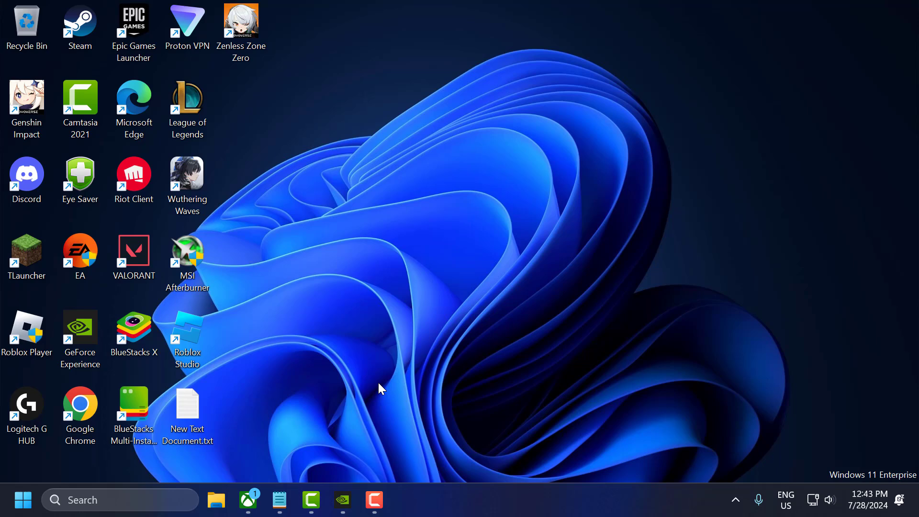
pyautogui.click(343, 500)
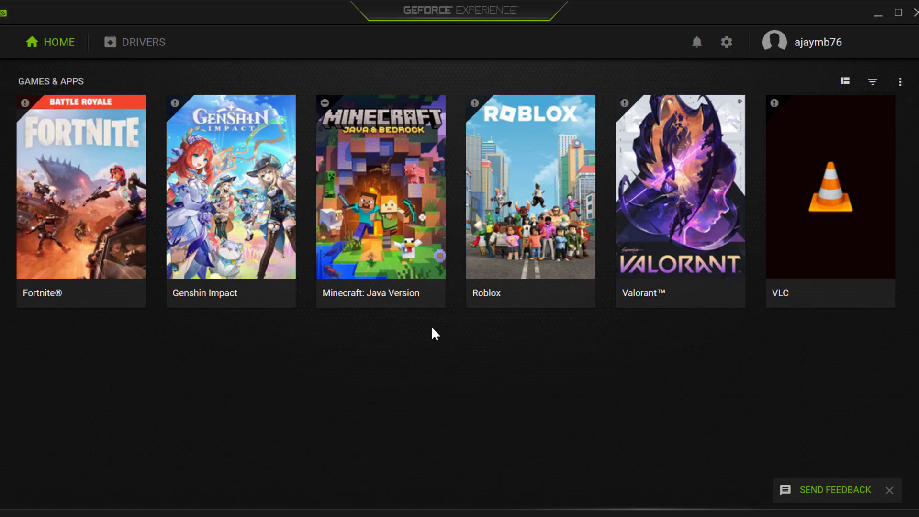
pyautogui.click(137, 40)
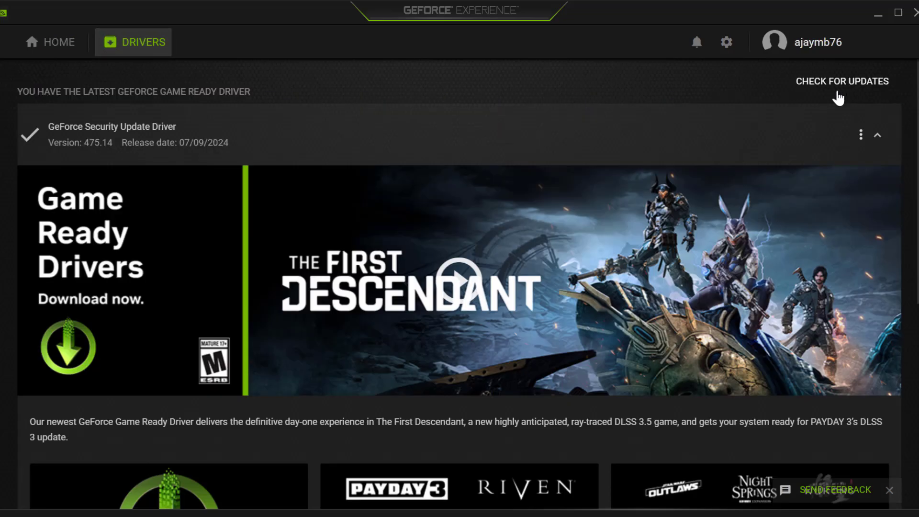
pyautogui.click(841, 86)
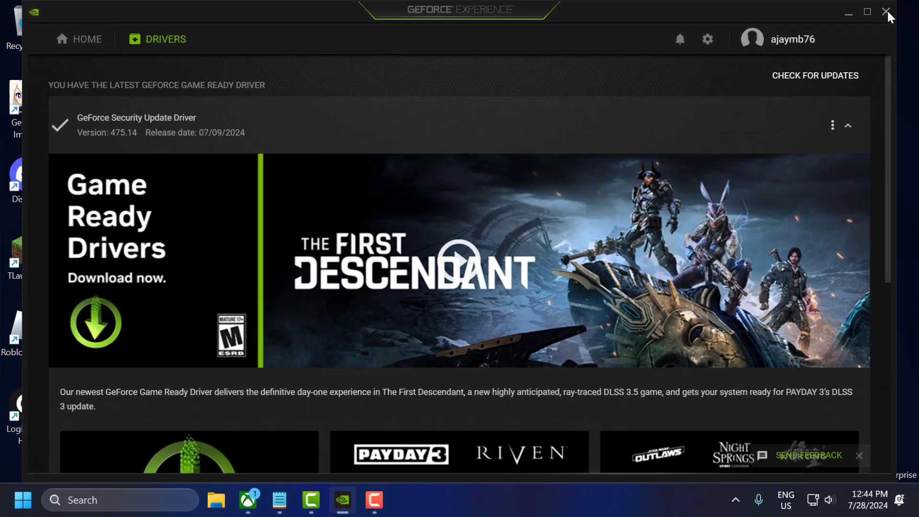
pyautogui.hotkey('alt', 'F4')
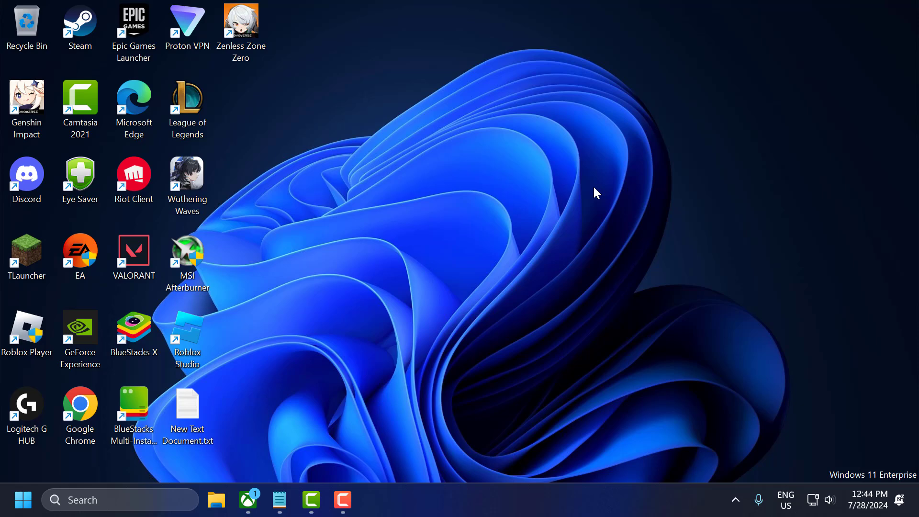
# - Search 'check for updates' and run a Windows Update check, which reports the PC up to date
pyautogui.click(160, 493)
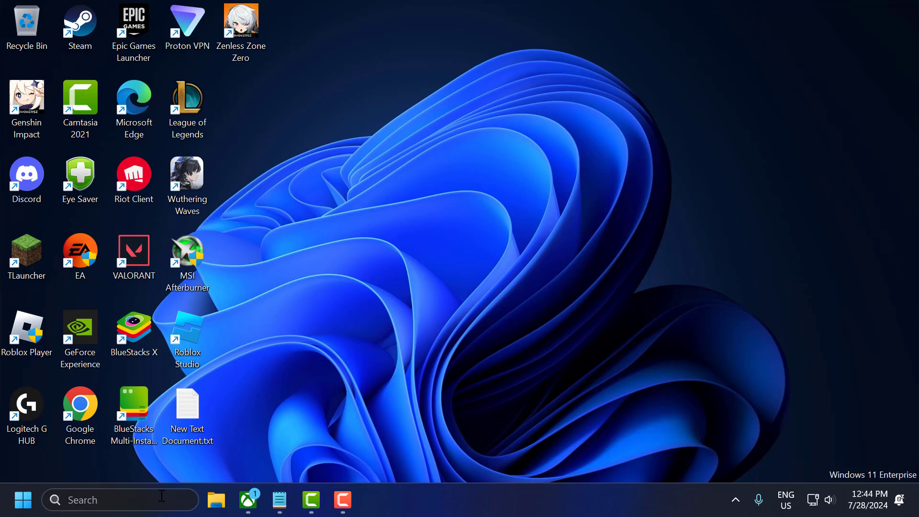
pyautogui.write('check for updates')
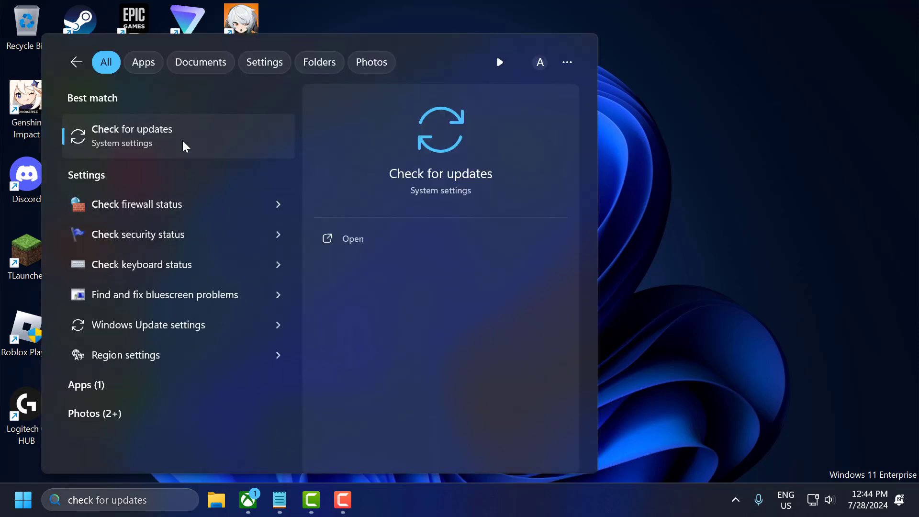
pyautogui.click(182, 140)
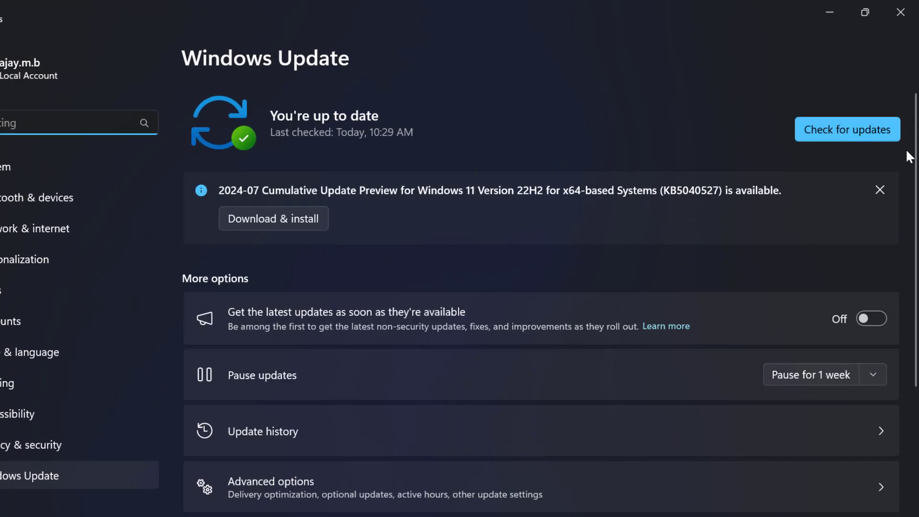
pyautogui.click(884, 119)
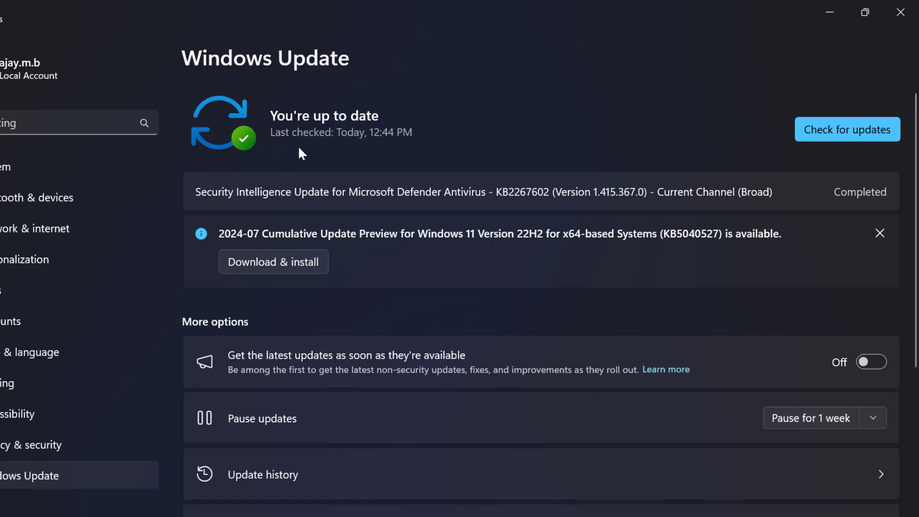
pyautogui.click(901, 12)
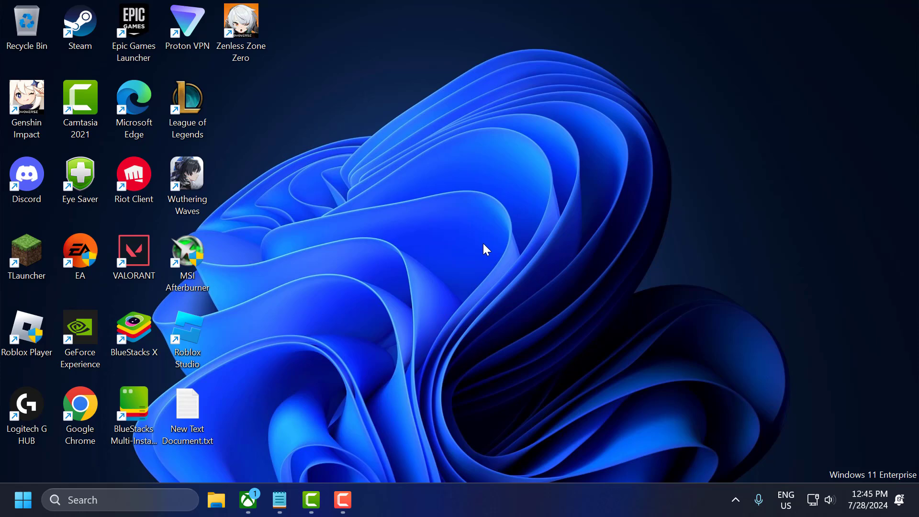
# - Create a Minecraft Launcher desktop shortcut from its Manage options in the Xbox app
pyautogui.click(248, 499)
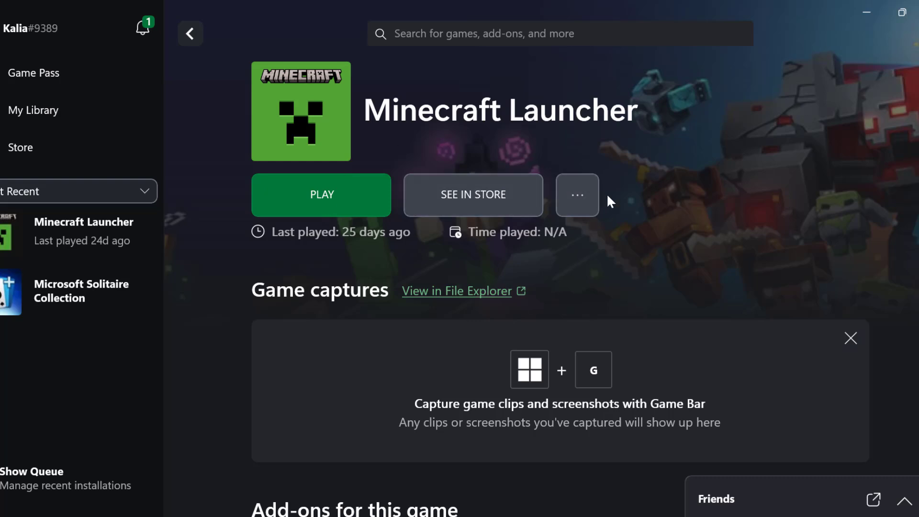
pyautogui.click(570, 204)
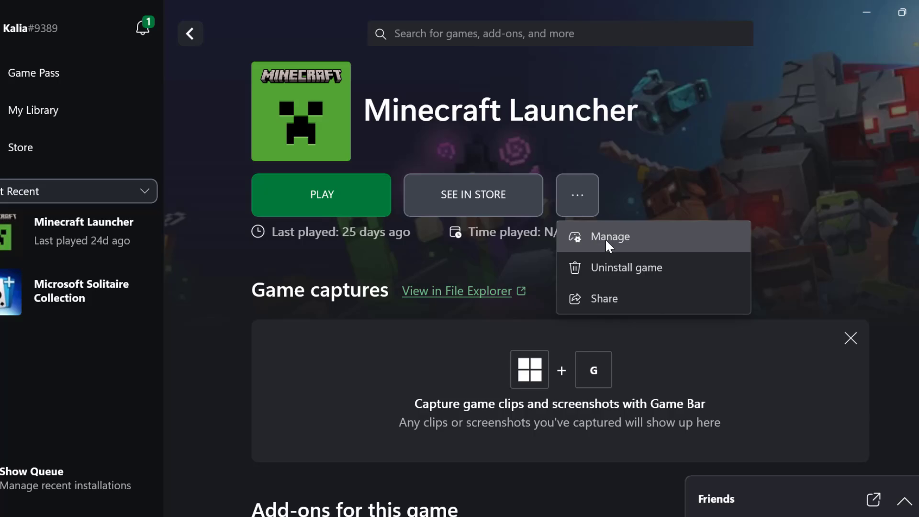
pyautogui.click(619, 239)
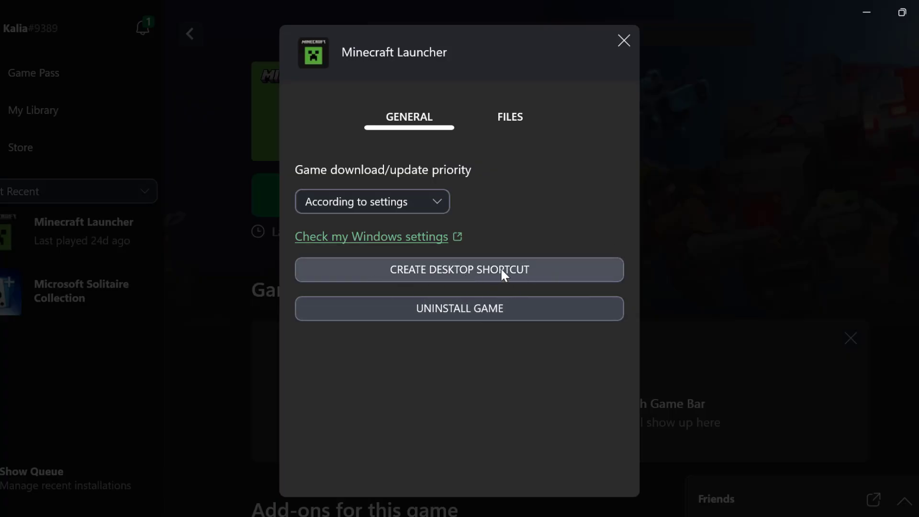
pyautogui.click(624, 39)
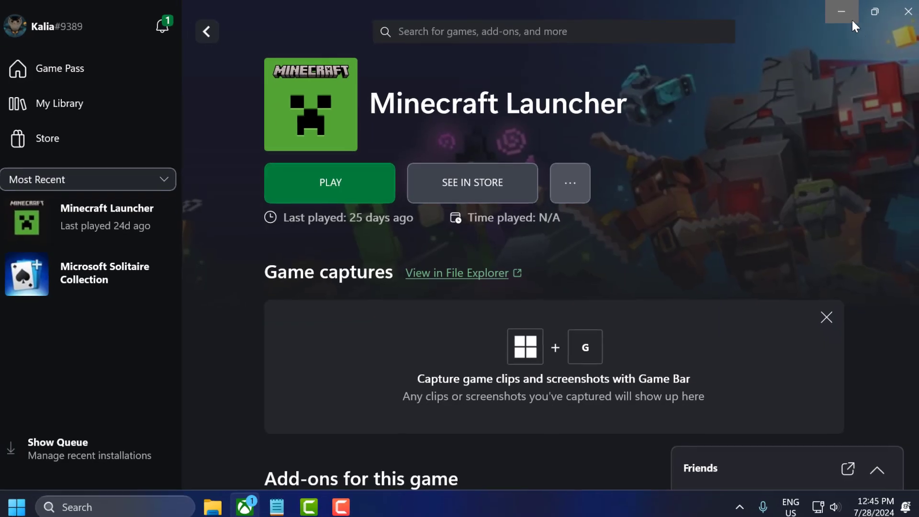
pyautogui.click(852, 19)
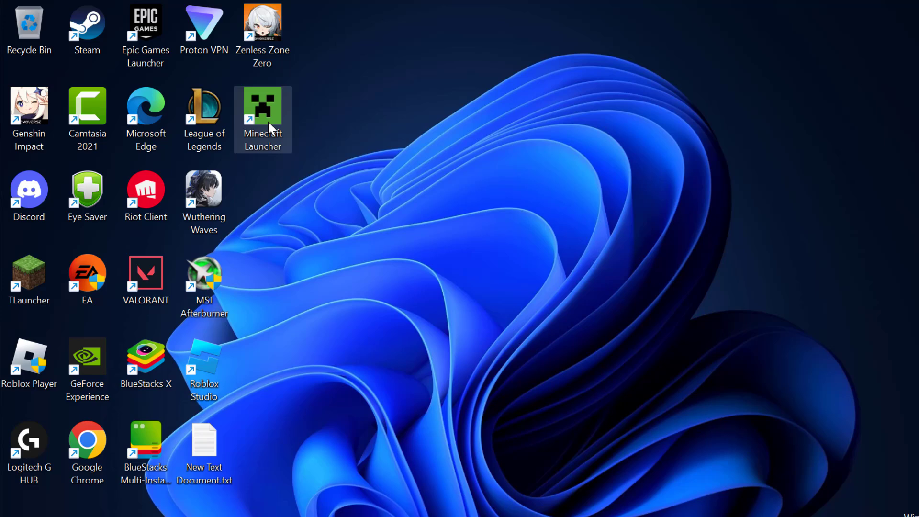
pyautogui.rightClick(266, 121)
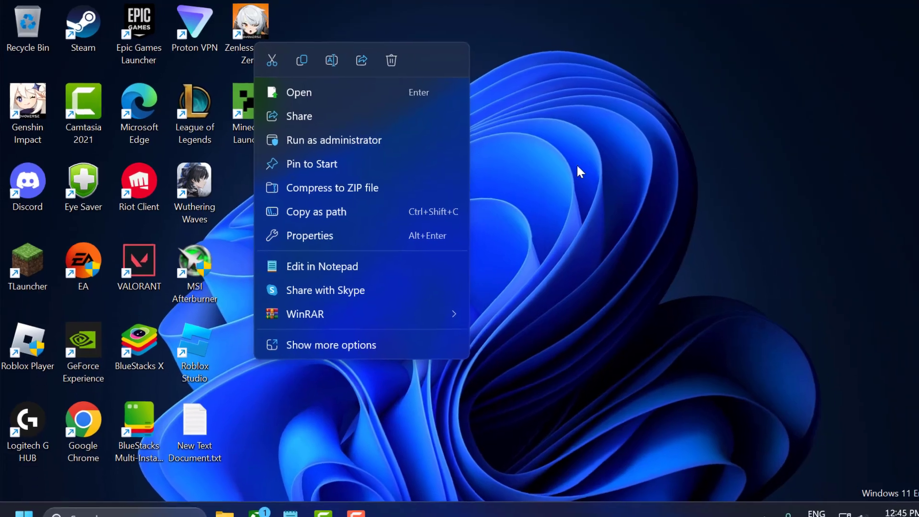
pyautogui.click(594, 211)
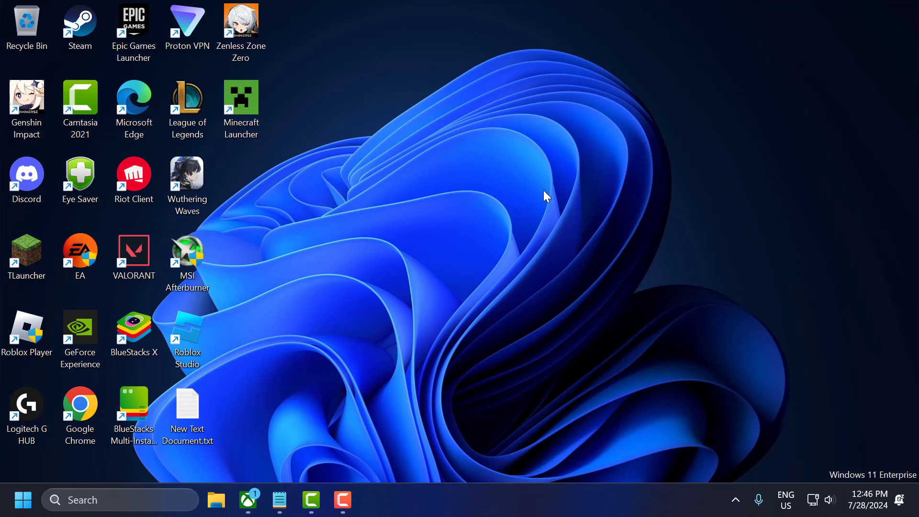
# - Find Windows PowerShell with a 'poer' search and launch it as administrator
pyautogui.click(166, 495)
pyautogui.write('po')
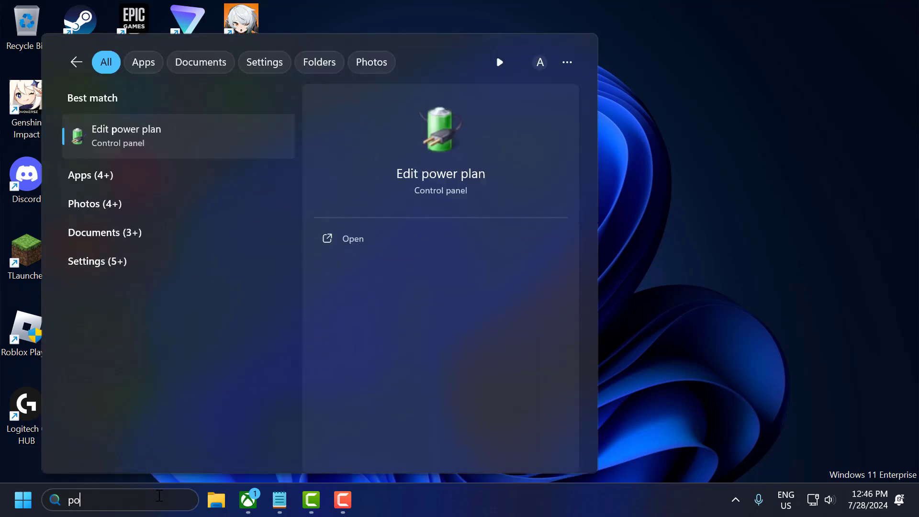
pyautogui.write('er')
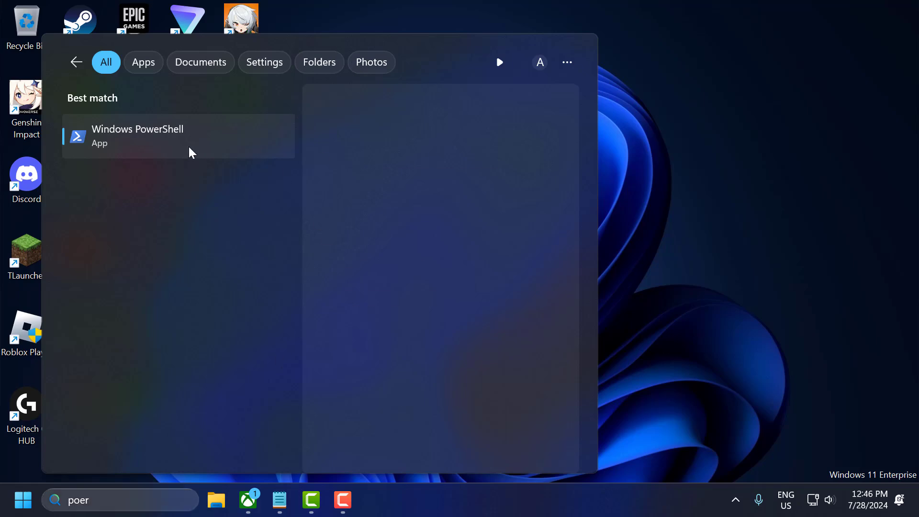
pyautogui.rightClick(192, 152)
pyautogui.click(221, 164)
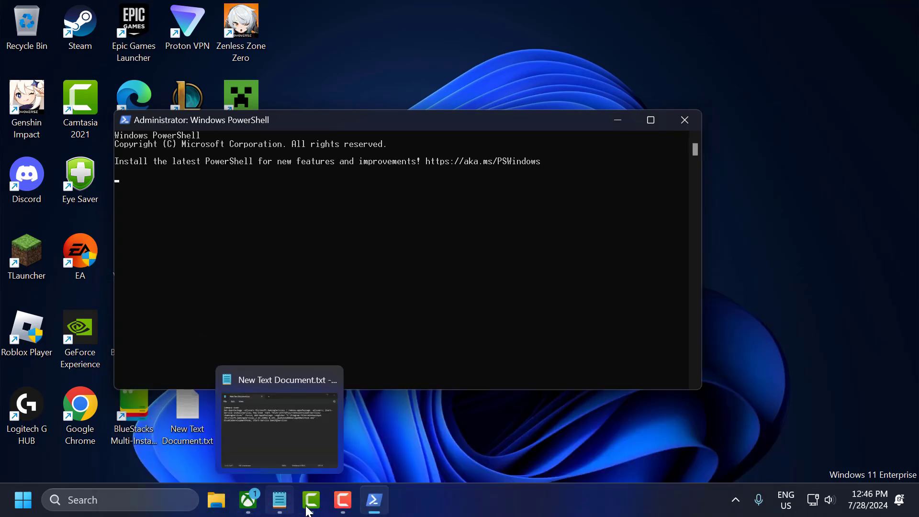
# - Paste the GamingServices reinstall command from Notepad into PowerShell, run it, and close PowerShell
pyautogui.click(280, 500)
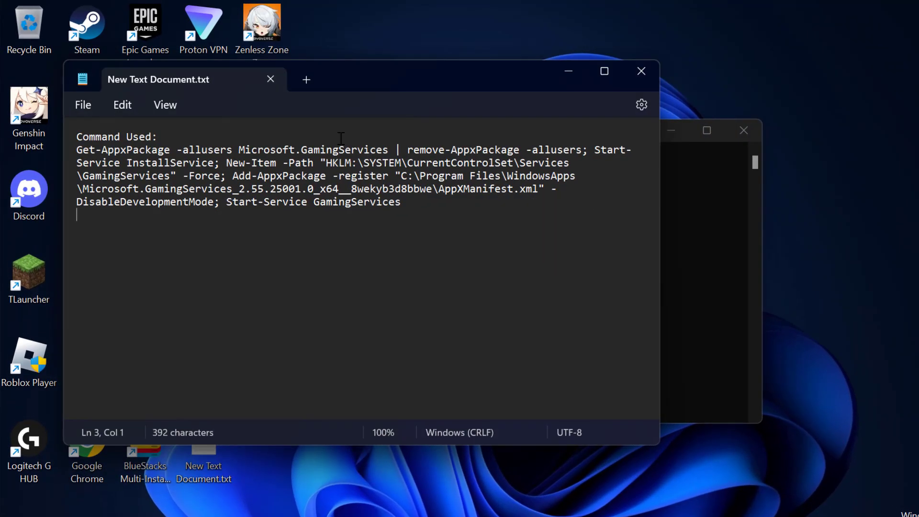
pyautogui.moveTo(364, 81); pyautogui.dragTo(433, 163)
pyautogui.tripleClick(409, 269)
pyautogui.hotkey('ctrl', 'c')
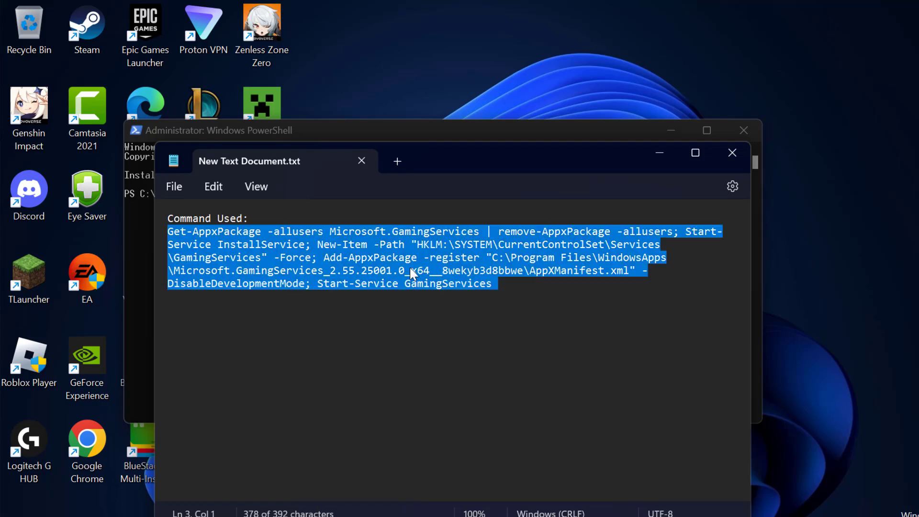
pyautogui.click(660, 153)
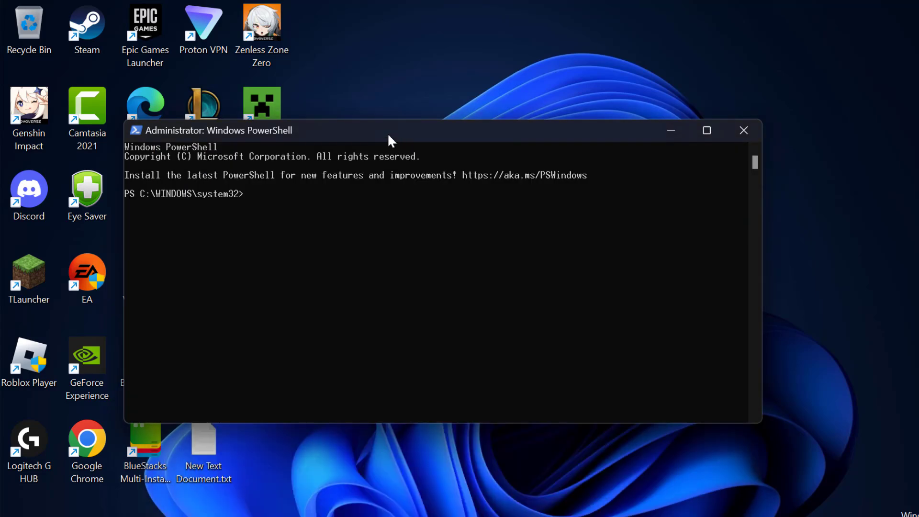
pyautogui.hotkey('ctrl', 'v')
pyautogui.press('Return')
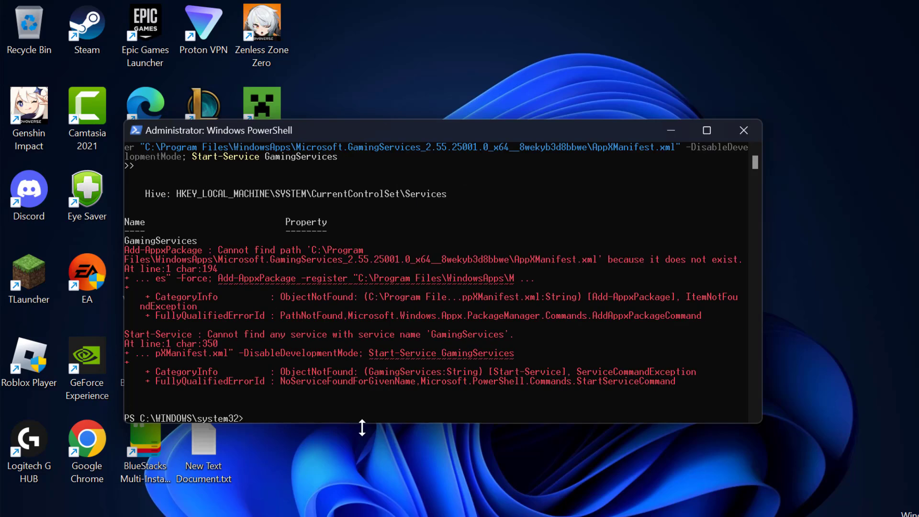
pyautogui.click(742, 129)
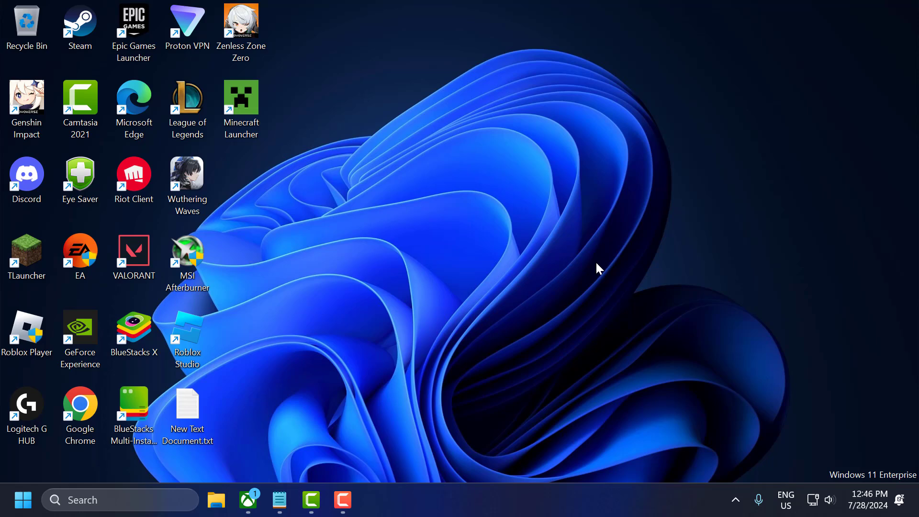
# - Open System Configuration via an 'mscon' search and show its Services list
pyautogui.click(164, 497)
pyautogui.write('mscon')
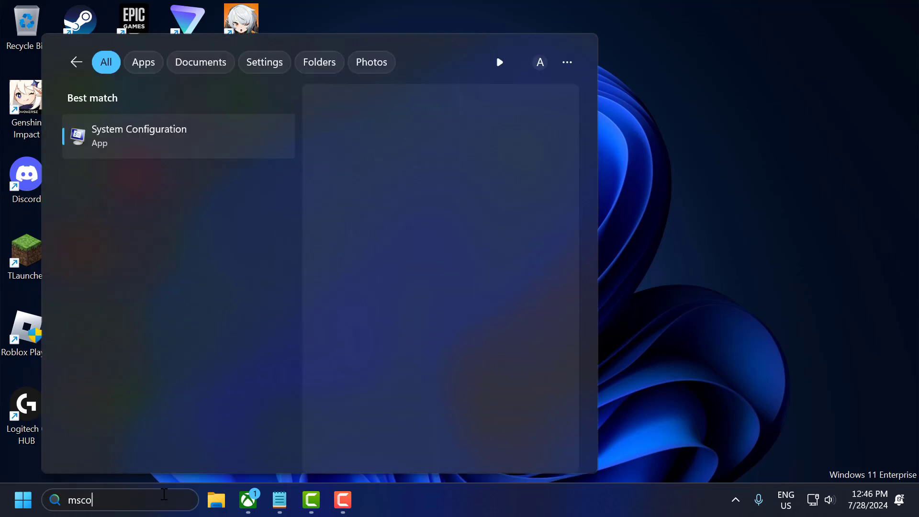
pyautogui.click(163, 146)
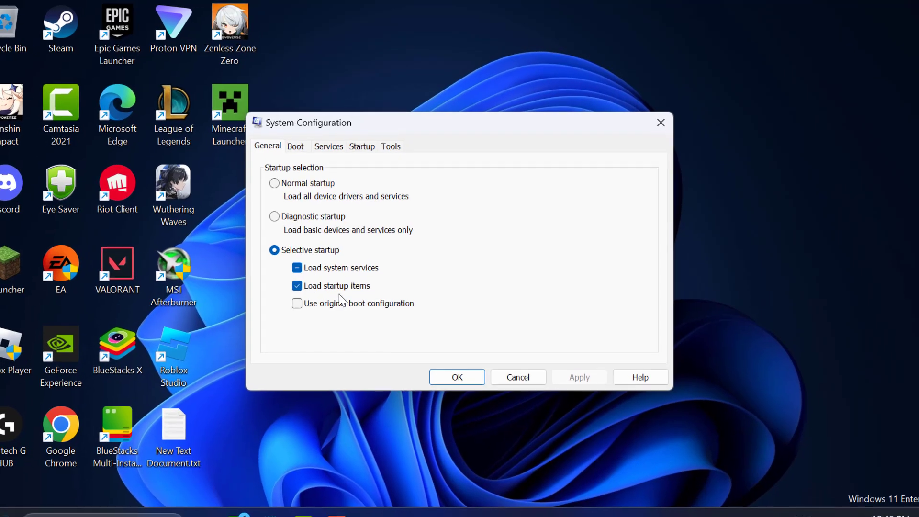
pyautogui.click(346, 142)
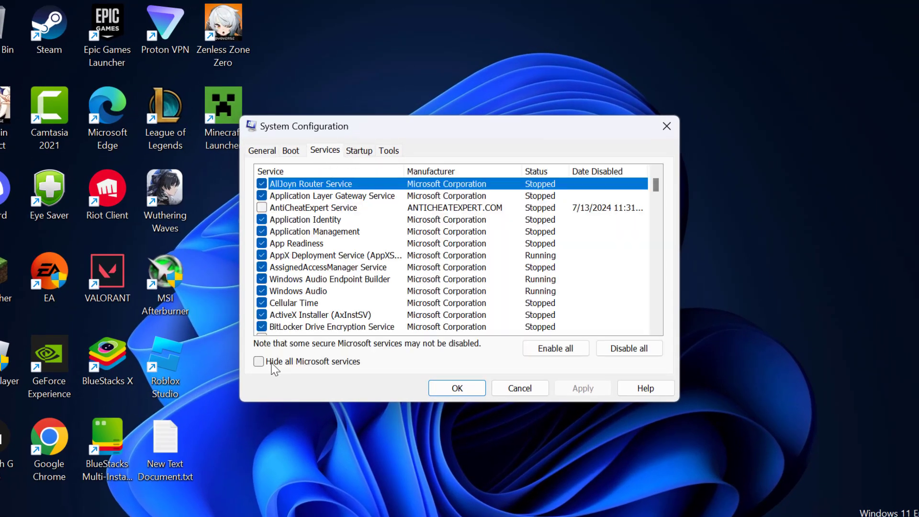
# - Hide Microsoft services, disable all the rest, apply, and exit without restarting
pyautogui.click(259, 362)
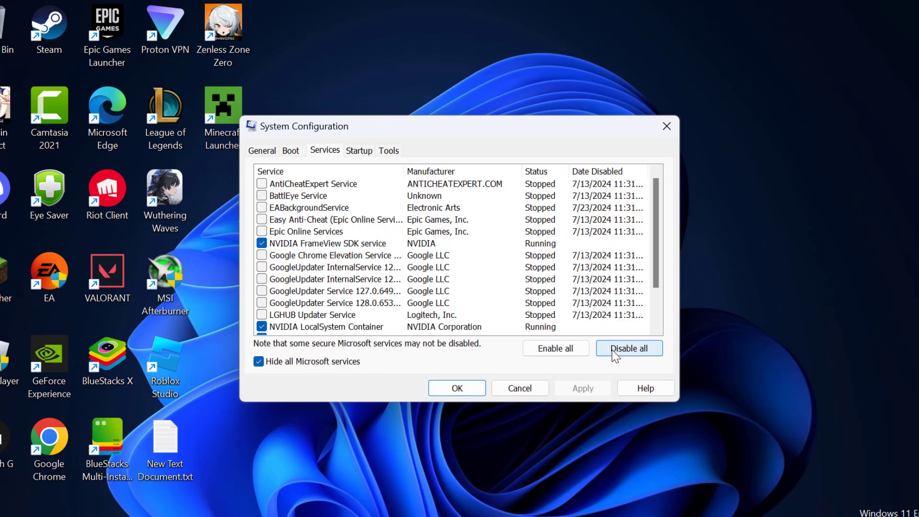
pyautogui.click(628, 348)
pyautogui.scroll(-2, 454, 254)
pyautogui.click(583, 388)
pyautogui.click(456, 388)
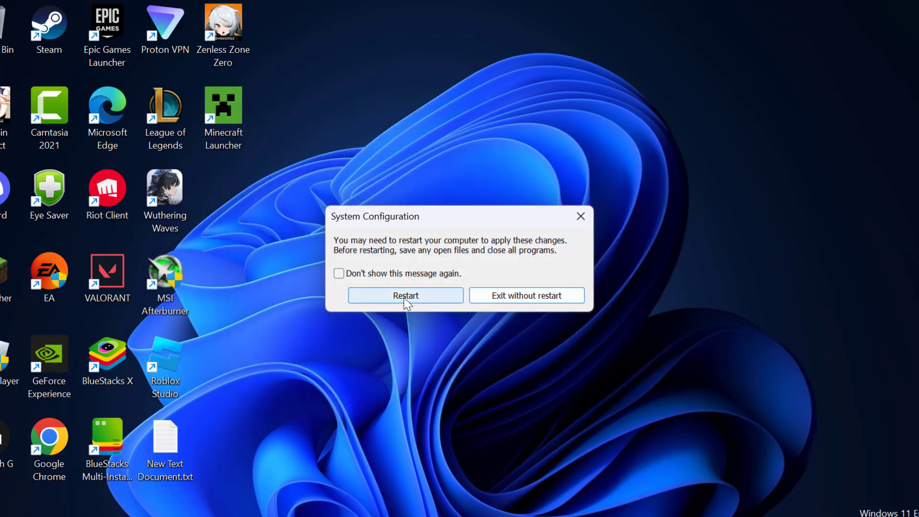
pyautogui.click(535, 297)
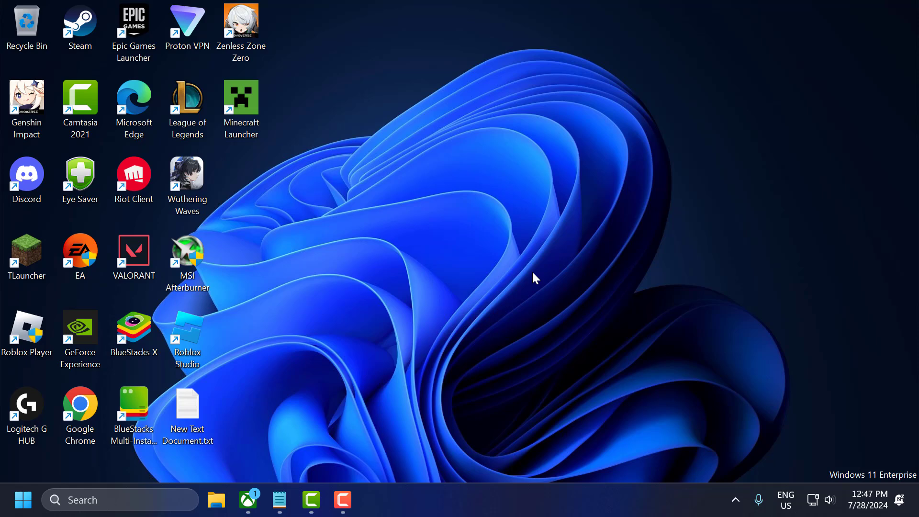
# - View Minecraft Launcher's Uninstall game option in the library without using it, then minimize Xbox
pyautogui.click(344, 499)
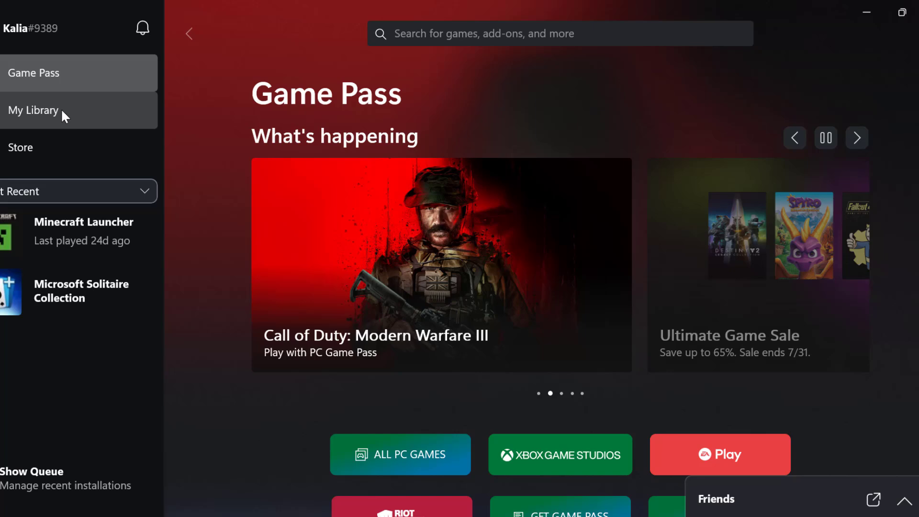
pyautogui.click(62, 109)
pyautogui.scroll(-5, 438, 330)
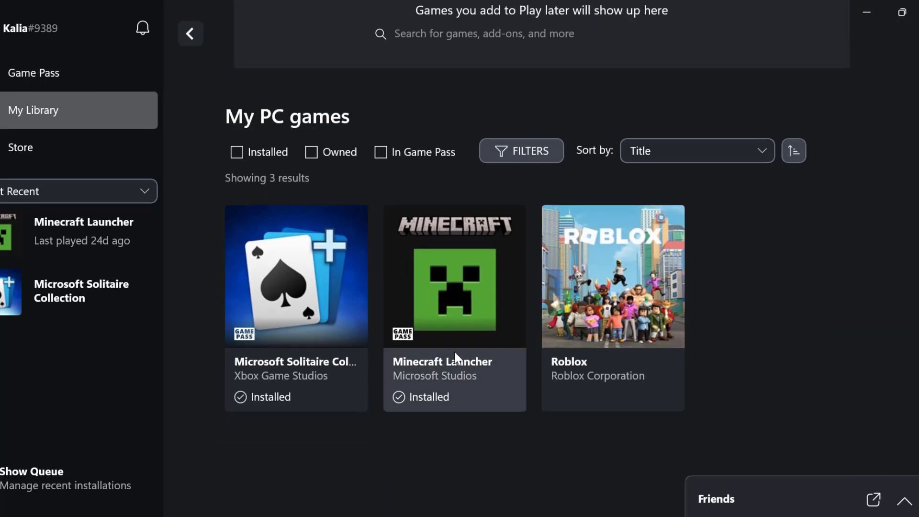
pyautogui.click(443, 323)
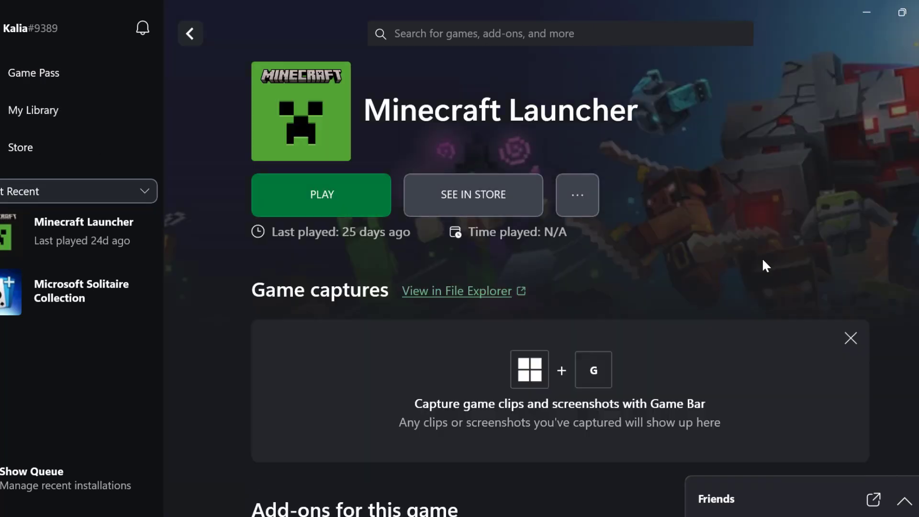
pyautogui.click(578, 201)
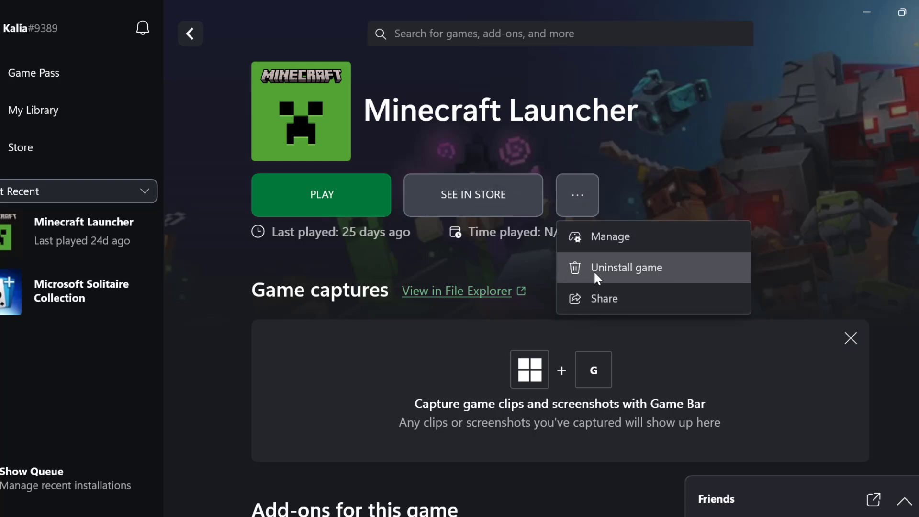
pyautogui.click(602, 217)
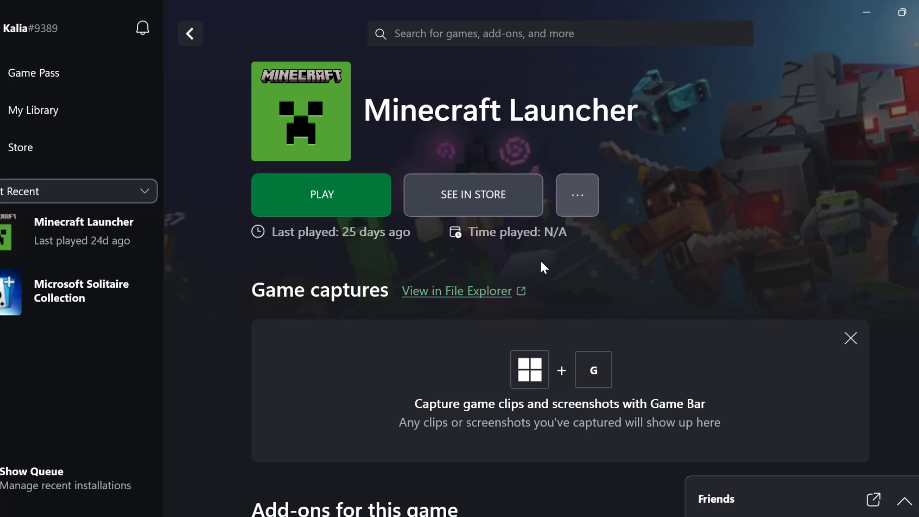
pyautogui.click(867, 12)
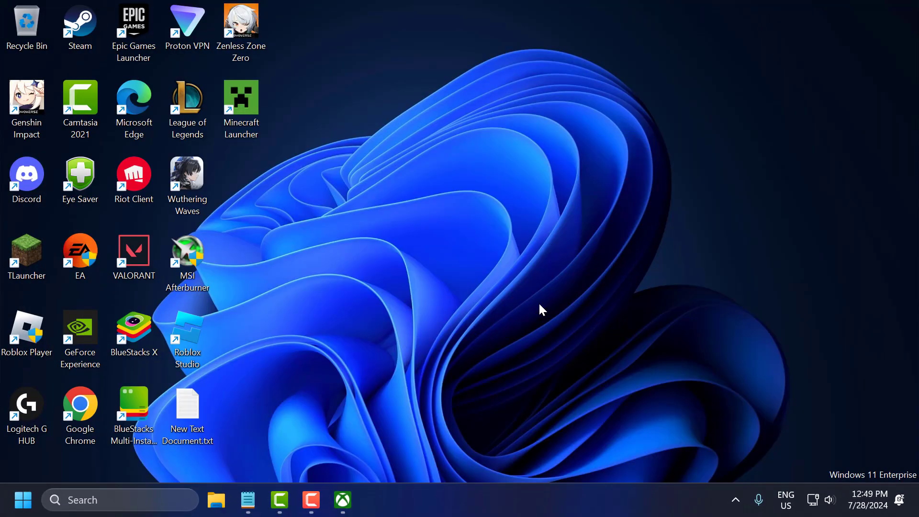